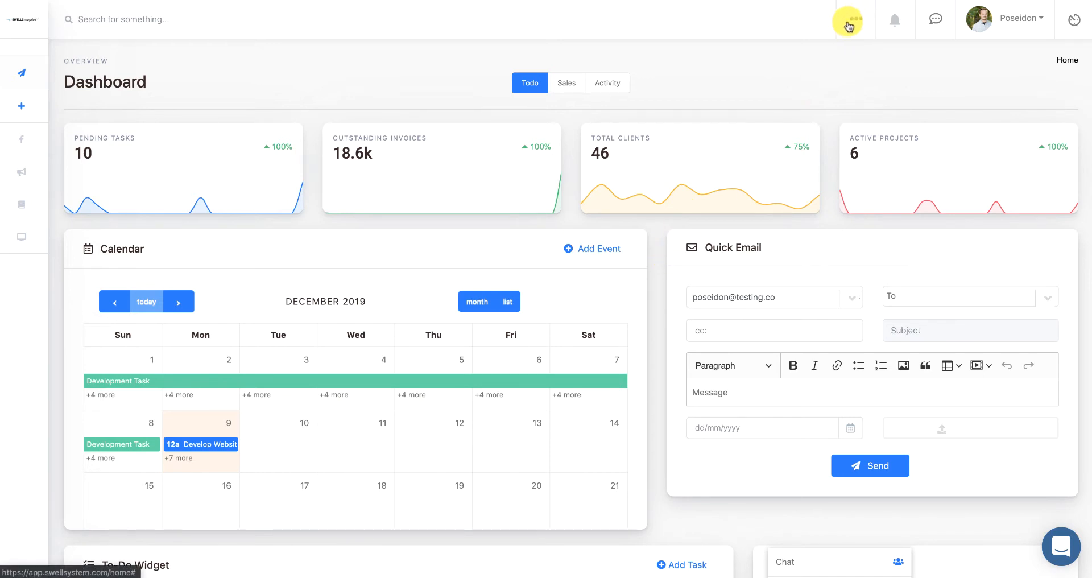
Step: Open the list of existing opportunities from the Sales section
mouse_move(27, 86)
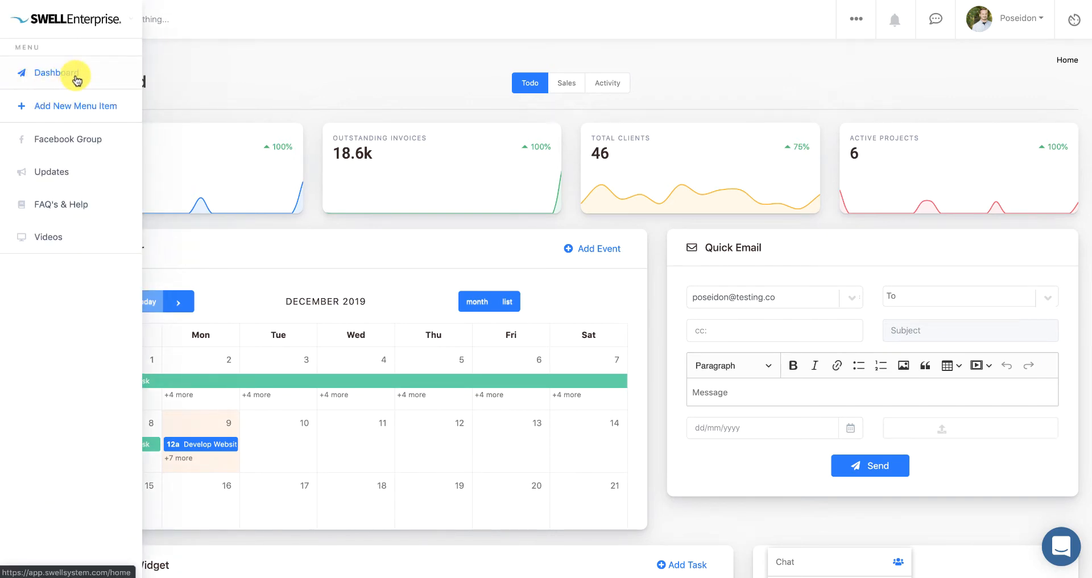
left_click(848, 22)
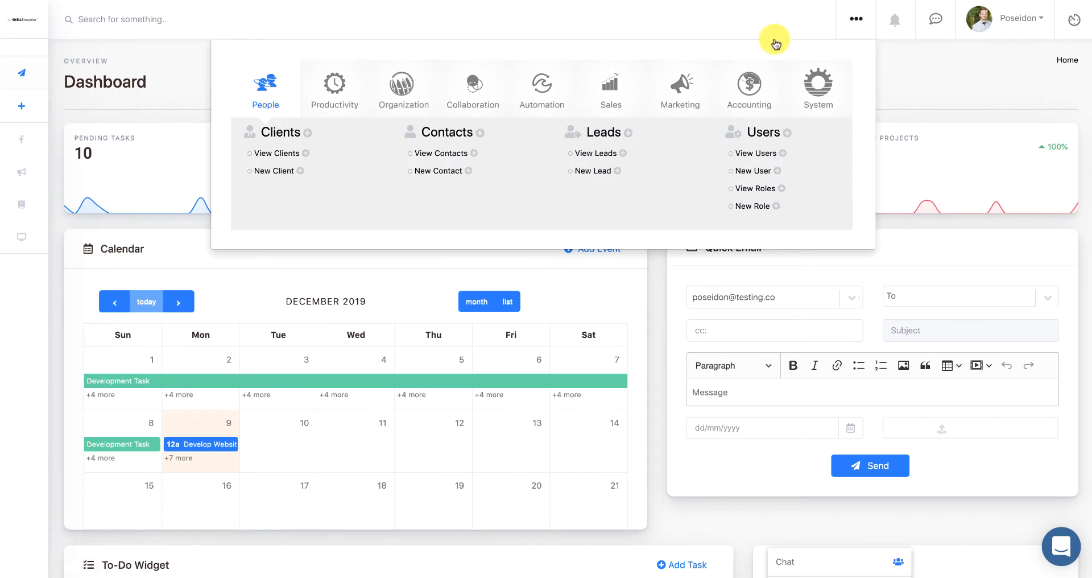
left_click(614, 91)
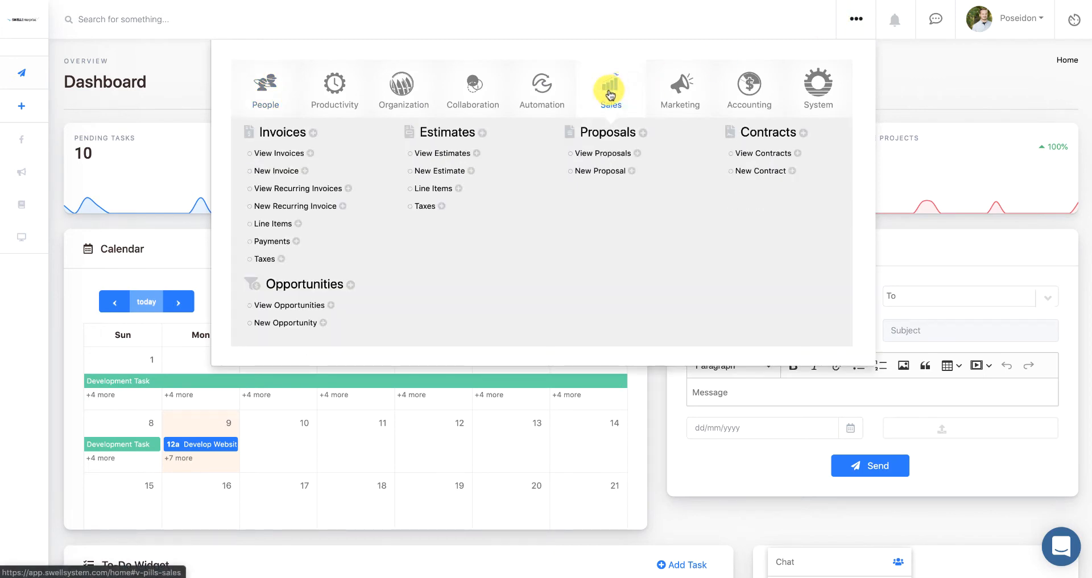
left_click(290, 305)
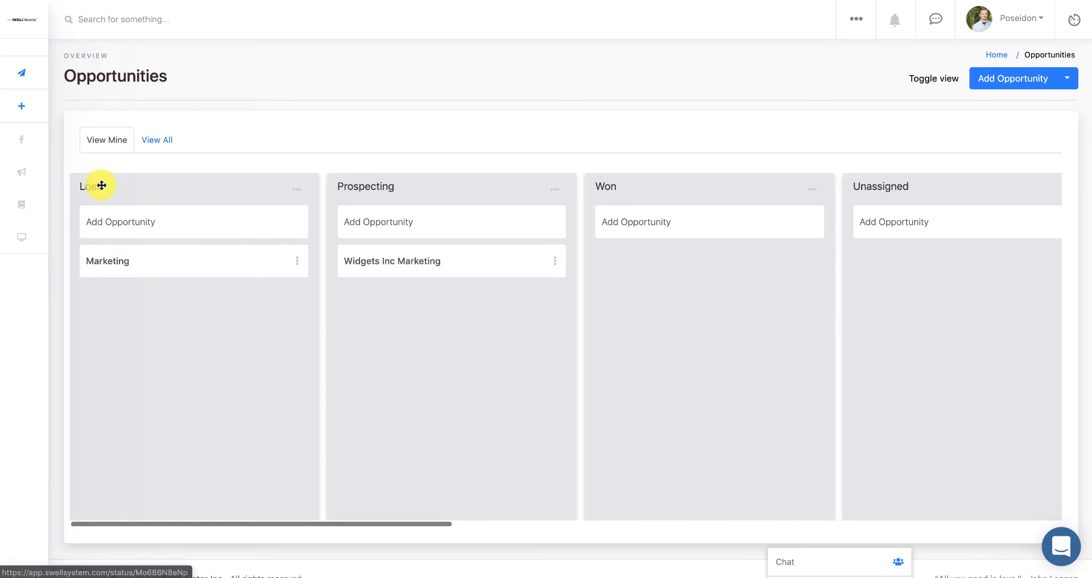
Step: Look through all status columns of the opportunities board, from Lost through to the last one
scroll(579, 257, "right", 6)
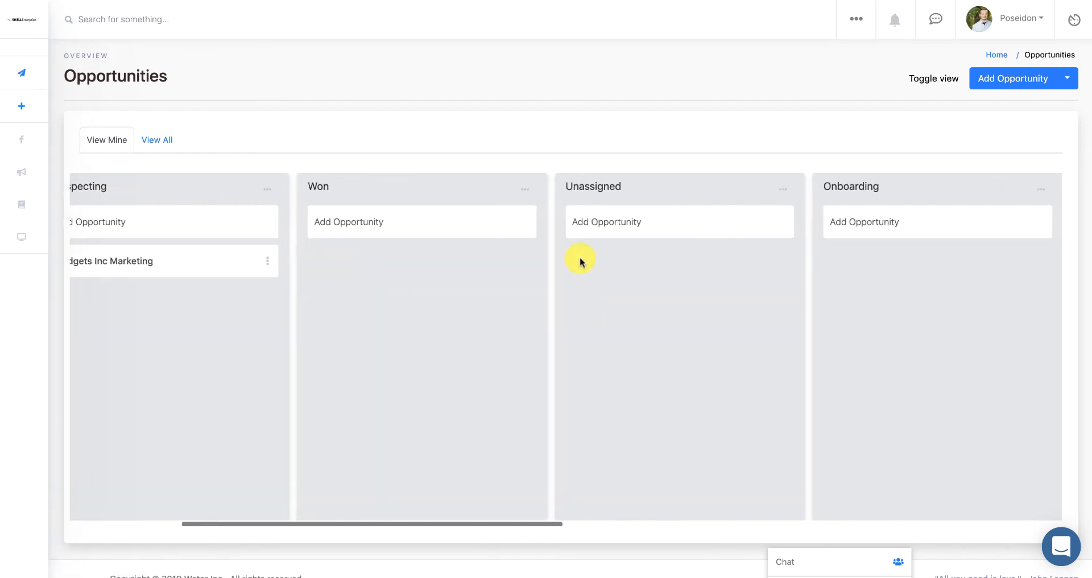
scroll(579, 257, "left", 5)
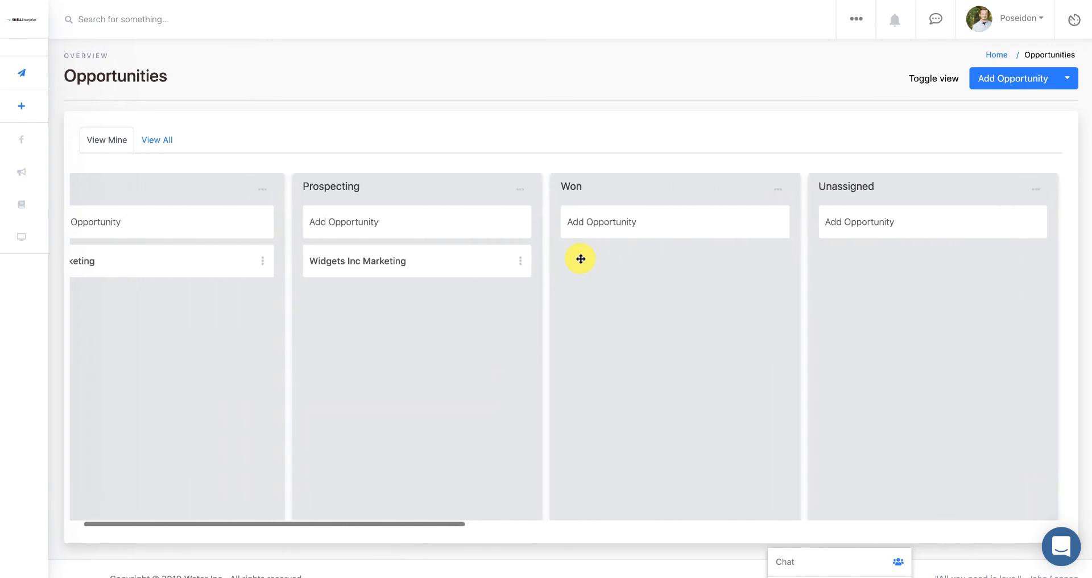
scroll(580, 258, "right", 6)
scroll(580, 259, "left", 6)
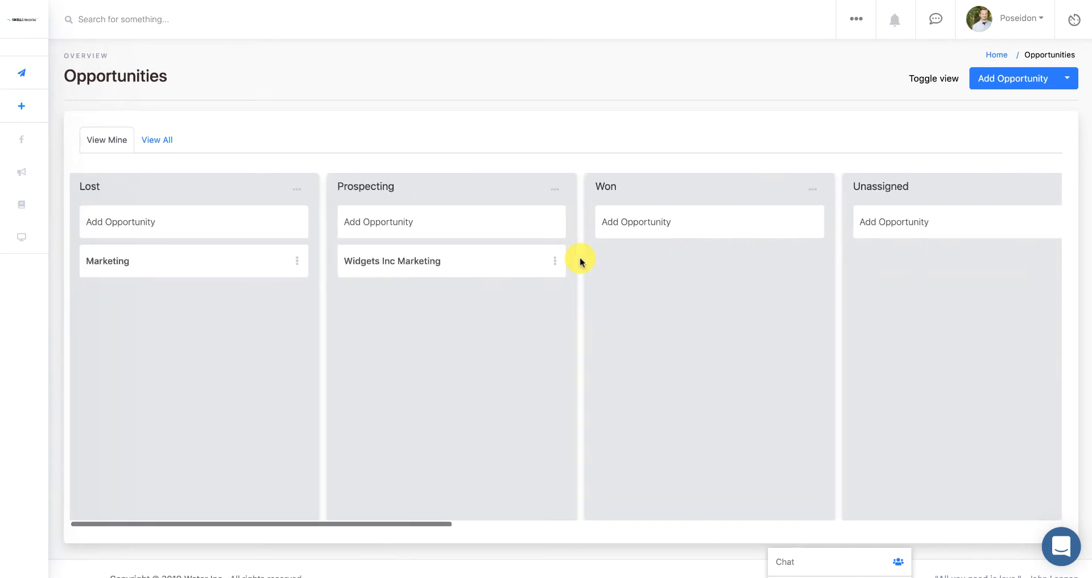
scroll(579, 257, "right", 10)
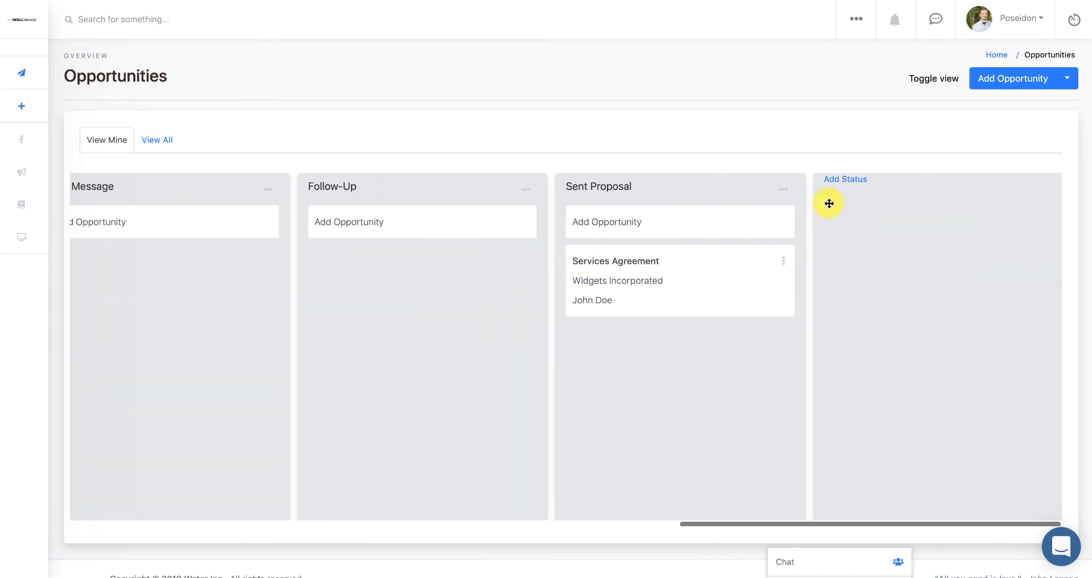
scroll(651, 333, "left", 12)
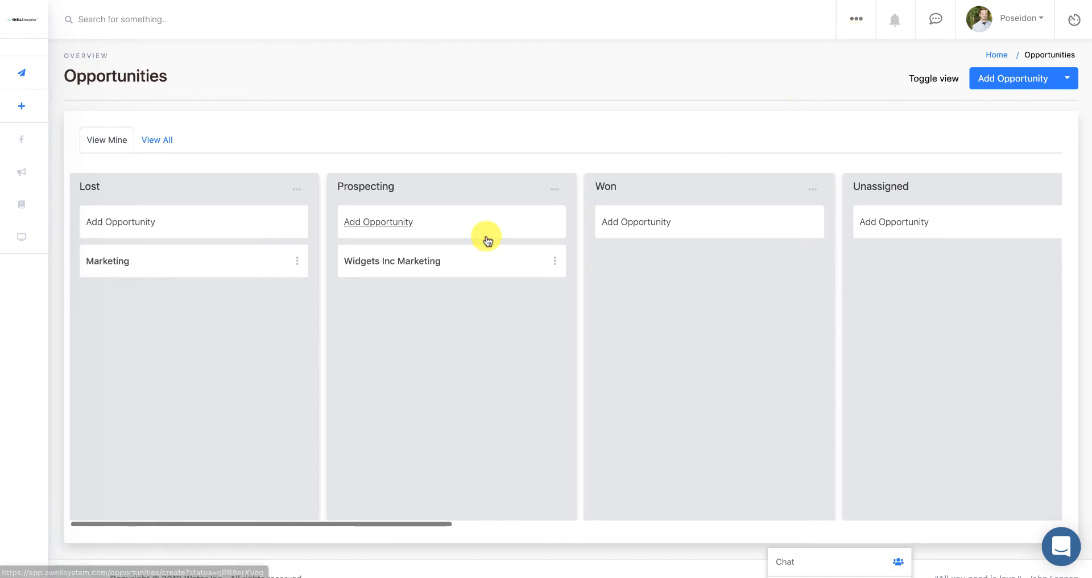
Step: Try to reorder the board's status columns so that Prospecting comes before Lost
left_click_drag(466, 188, 532, 190)
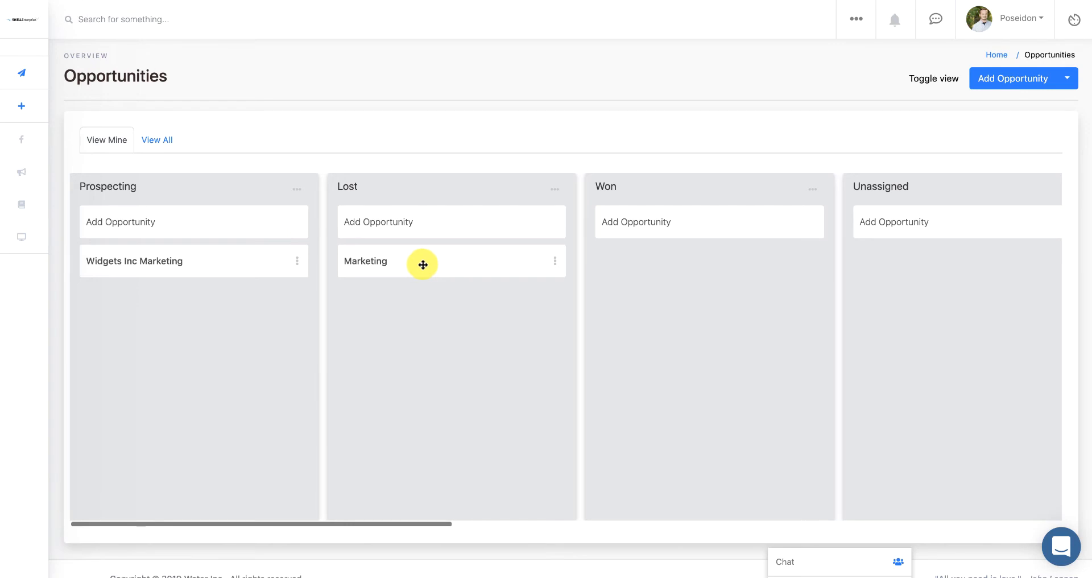
mouse_move(422, 265)
left_mouse_down()
mouse_move(241, 302)
mouse_move(151, 280)
mouse_move(147, 299)
mouse_move(443, 283)
mouse_move(411, 268)
left_mouse_up()
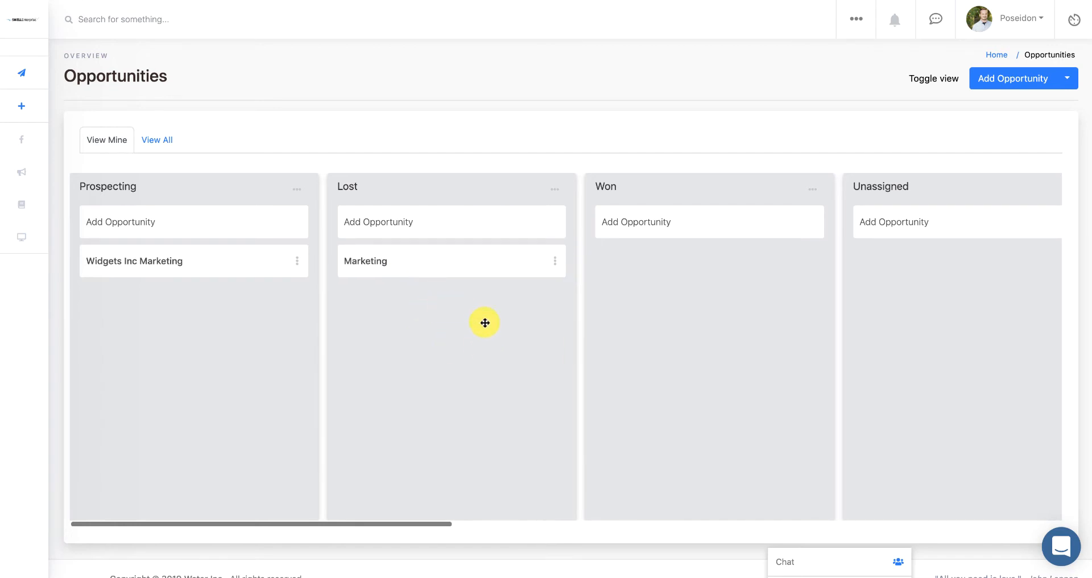
Step: Switch the opportunities to the table view and filter them by "Follow"
left_click(923, 77)
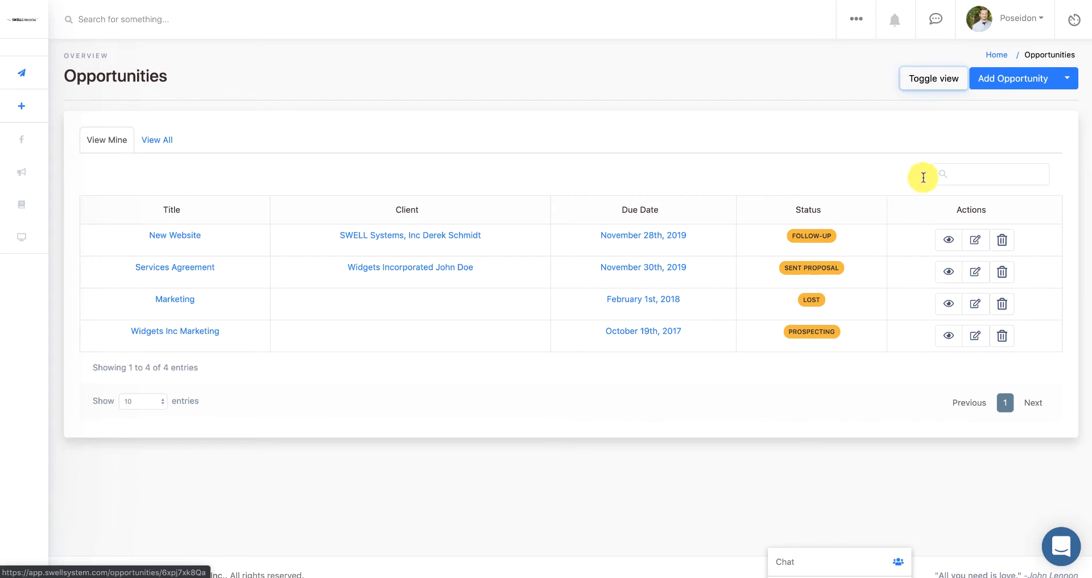
left_click(969, 174)
type("Follow")
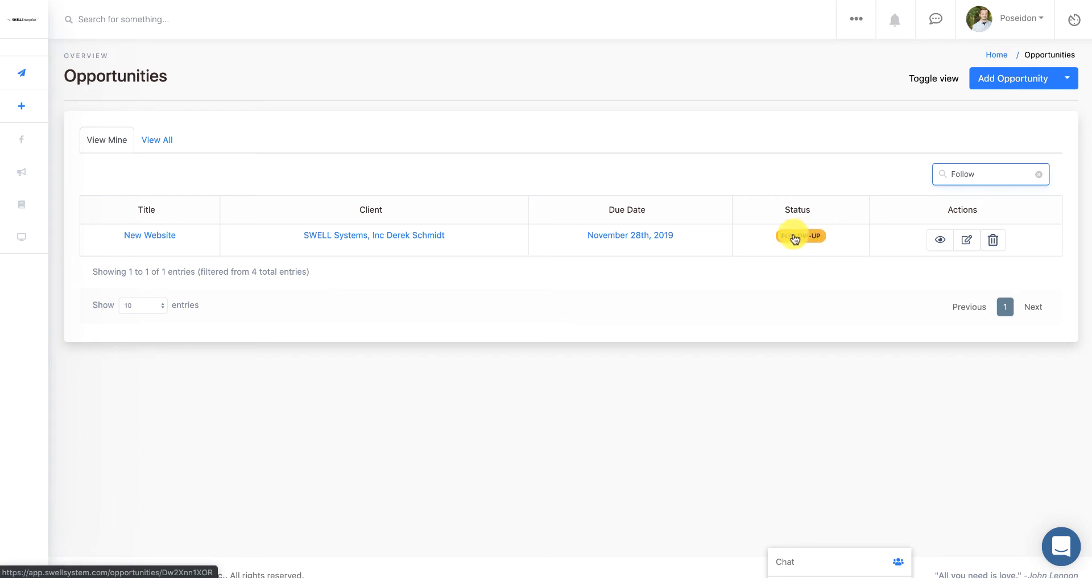
Step: Open the New Website opportunity and review its details, including status, amount, dates and notes
left_click(941, 246)
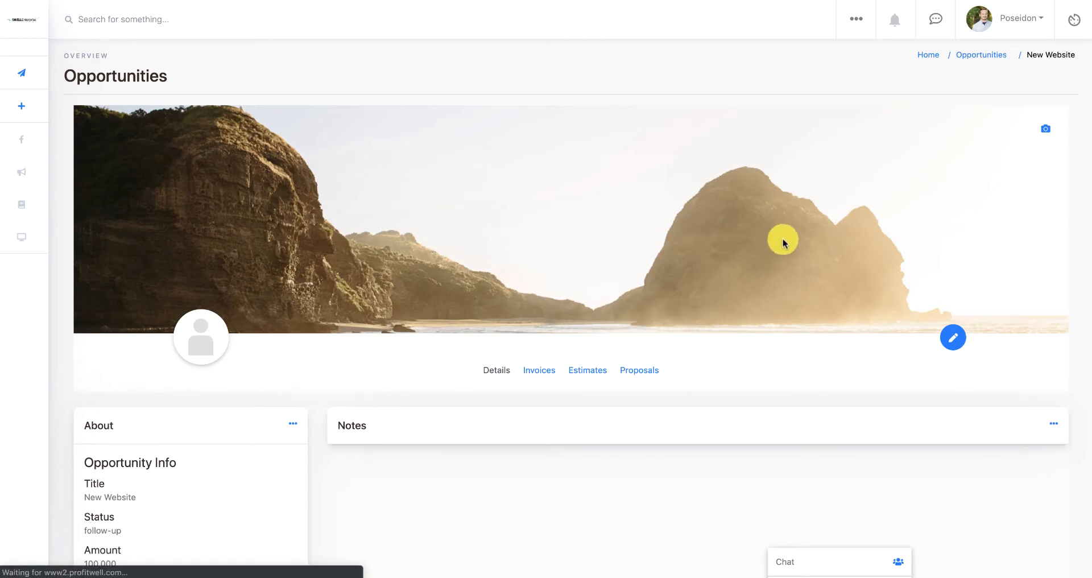
scroll(780, 252, "down", 5)
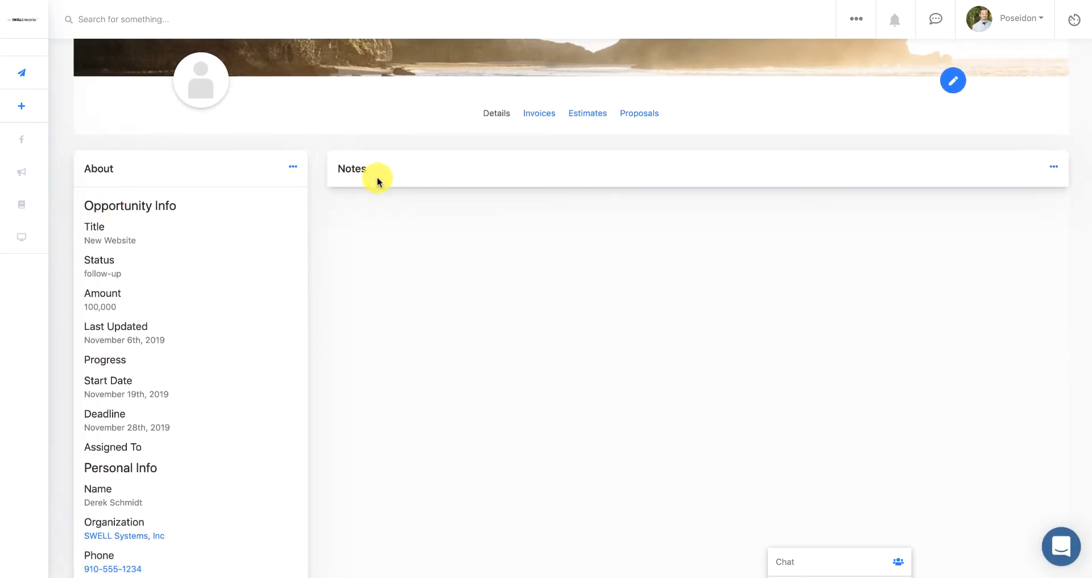
scroll(208, 308, "down", 1)
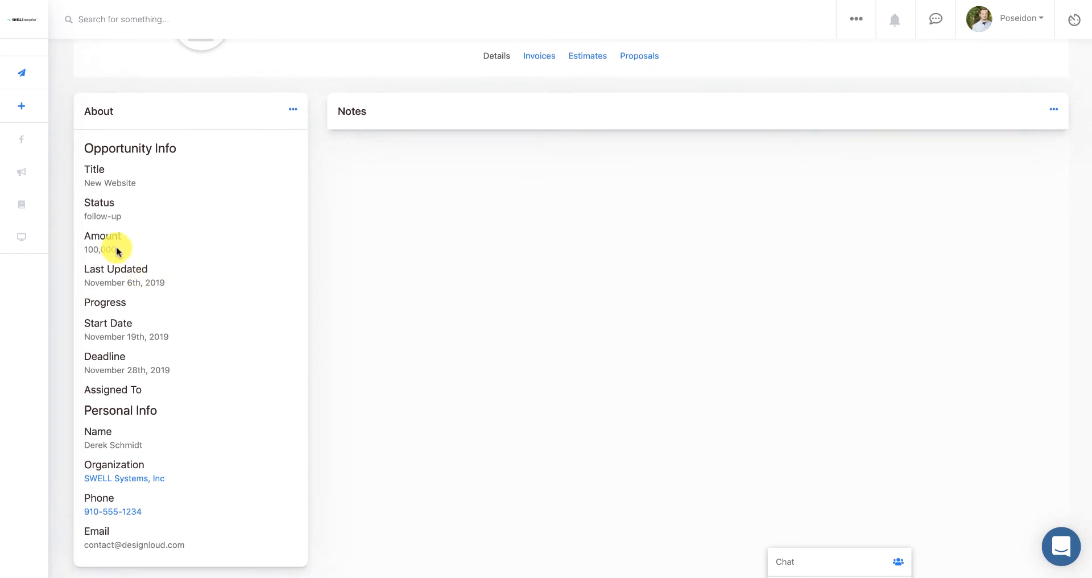
left_click_drag(116, 249, 87, 250)
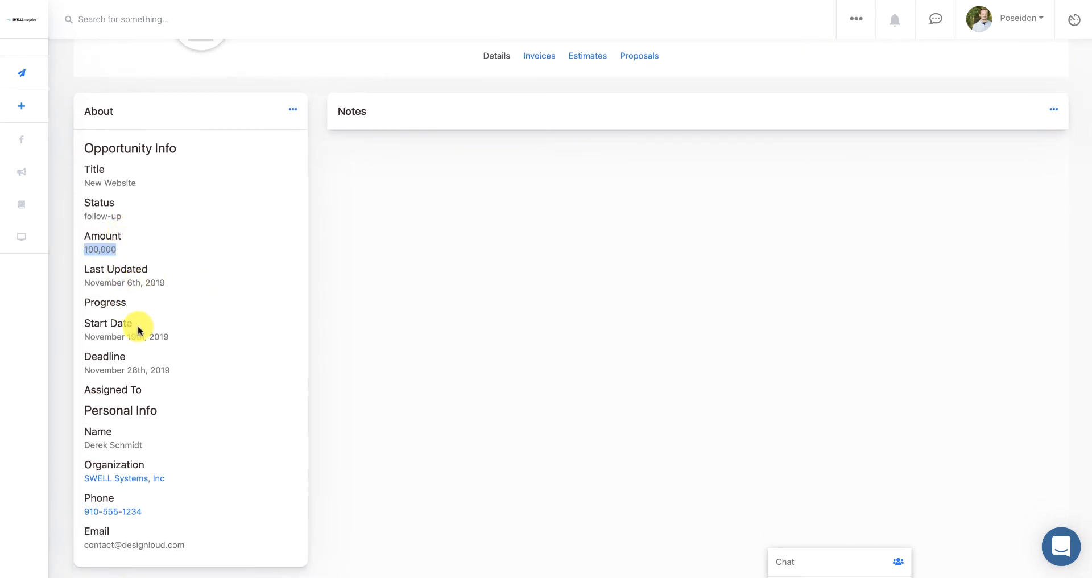
scroll(137, 329, "up", 3)
scroll(138, 327, "up", 3)
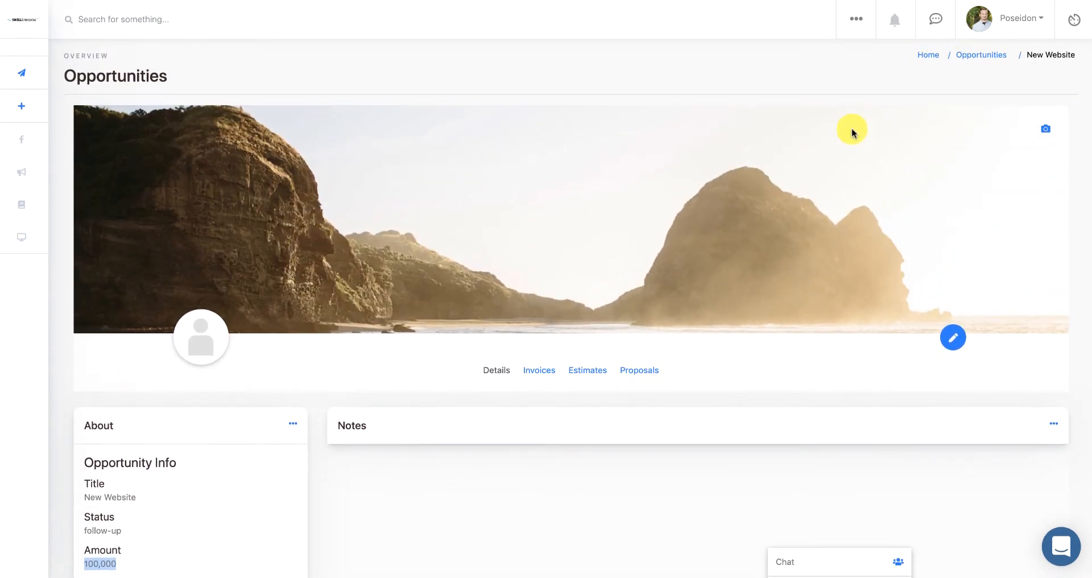
Step: Return to the opportunities overview and start a new opportunity titled "Facebook Ads"
left_click(971, 57)
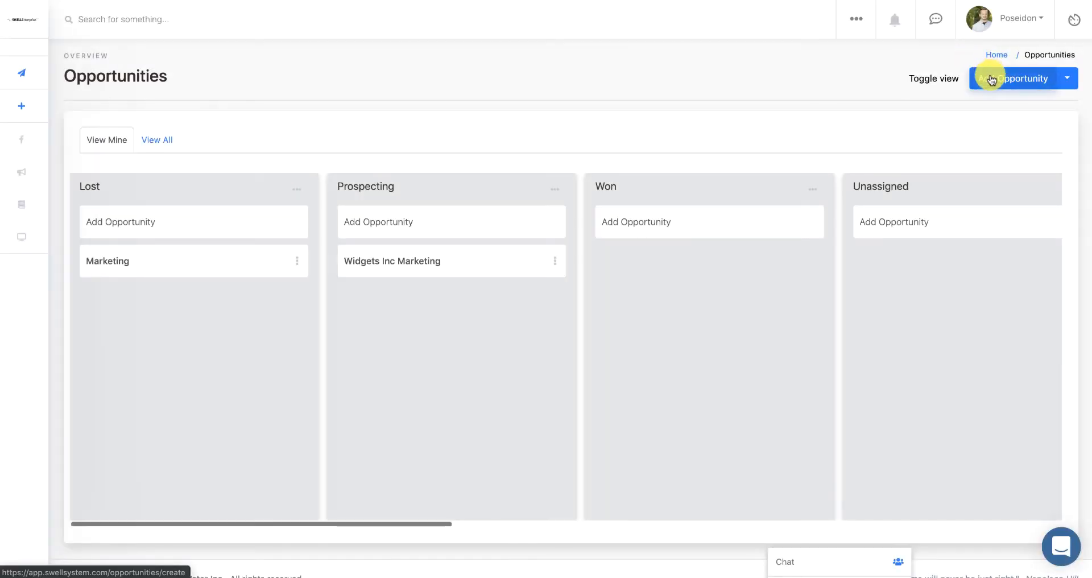
left_click(991, 79)
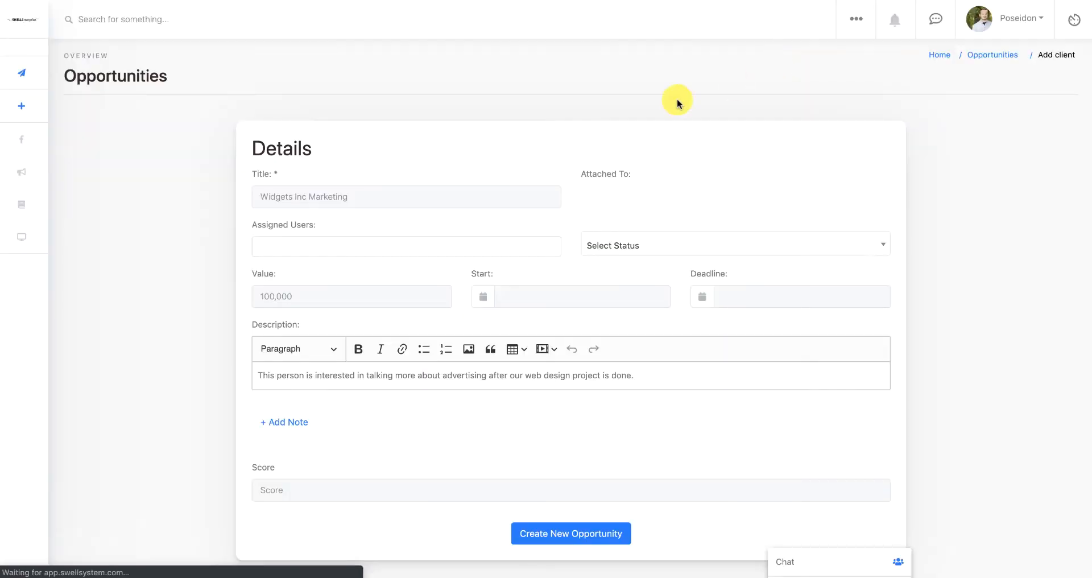
scroll(523, 165, "down", 1)
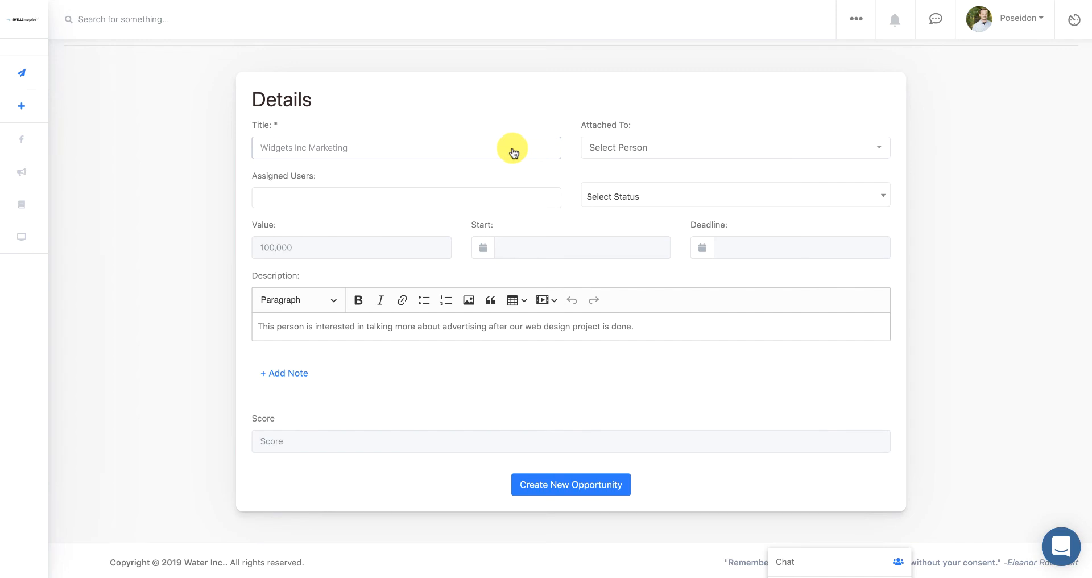
left_click(514, 152)
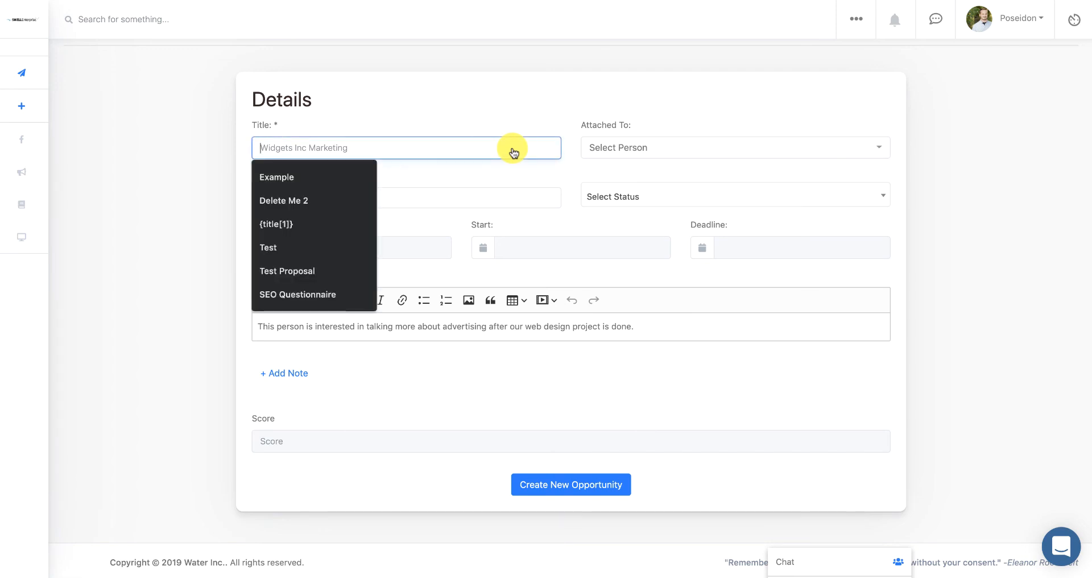
type("Facebook Ads")
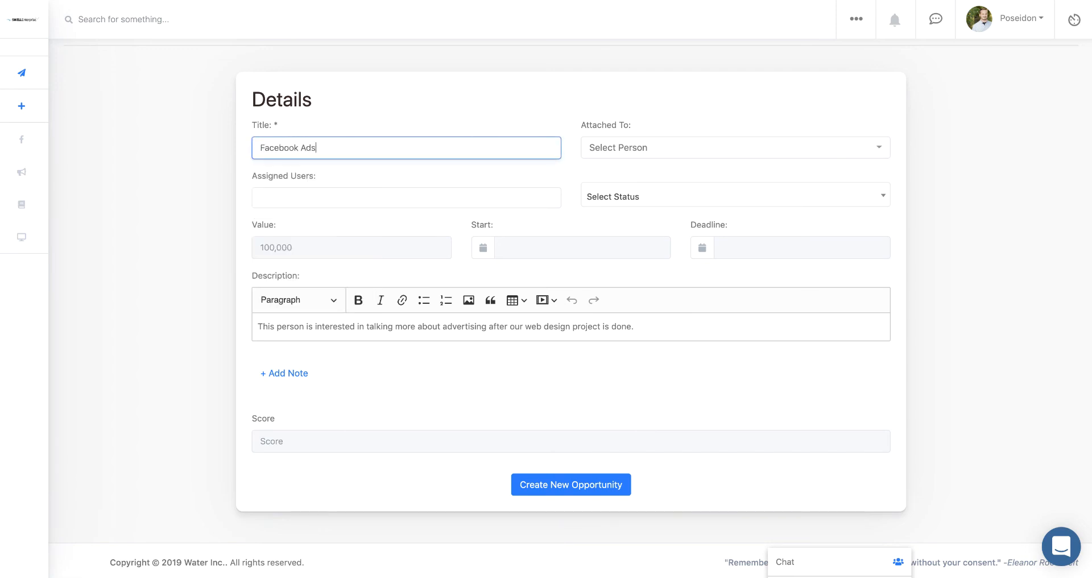
Step: Attach the opportunity to the SWELL Systems, Inc client and assign both listed users to it
left_click(765, 146)
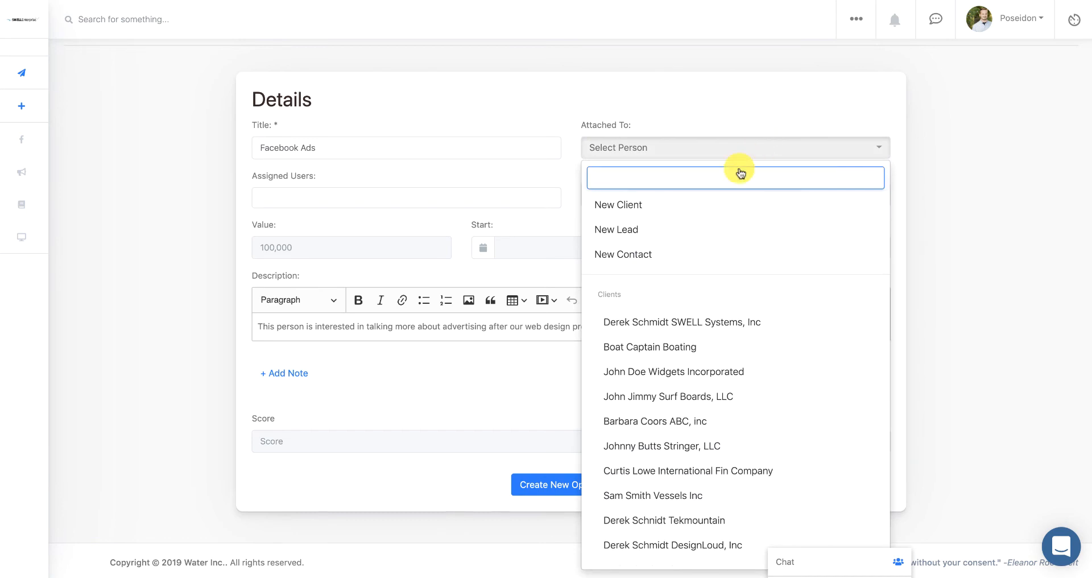
left_click(658, 328)
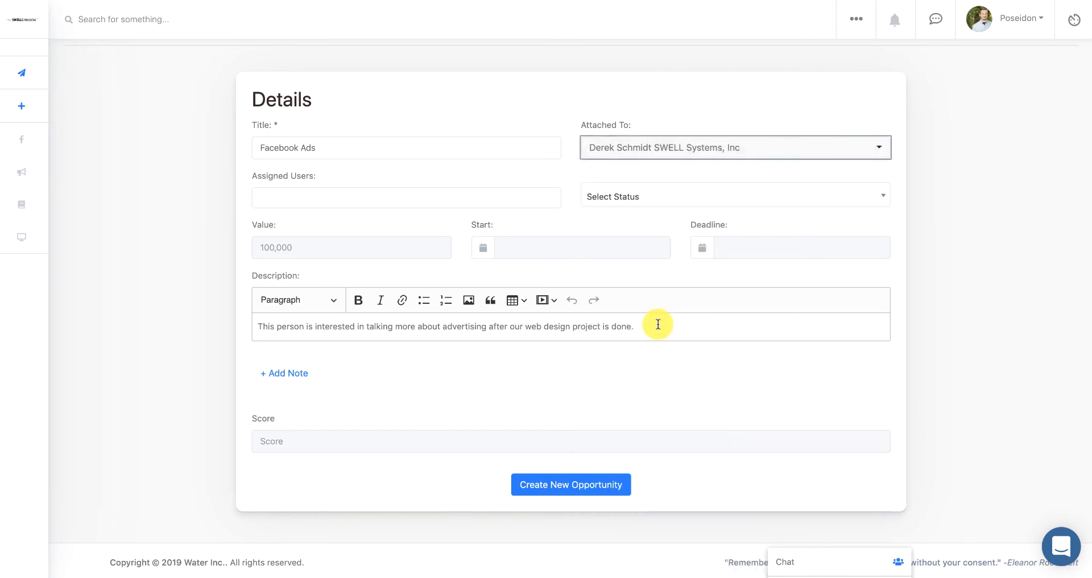
left_click(471, 194)
left_click(378, 242)
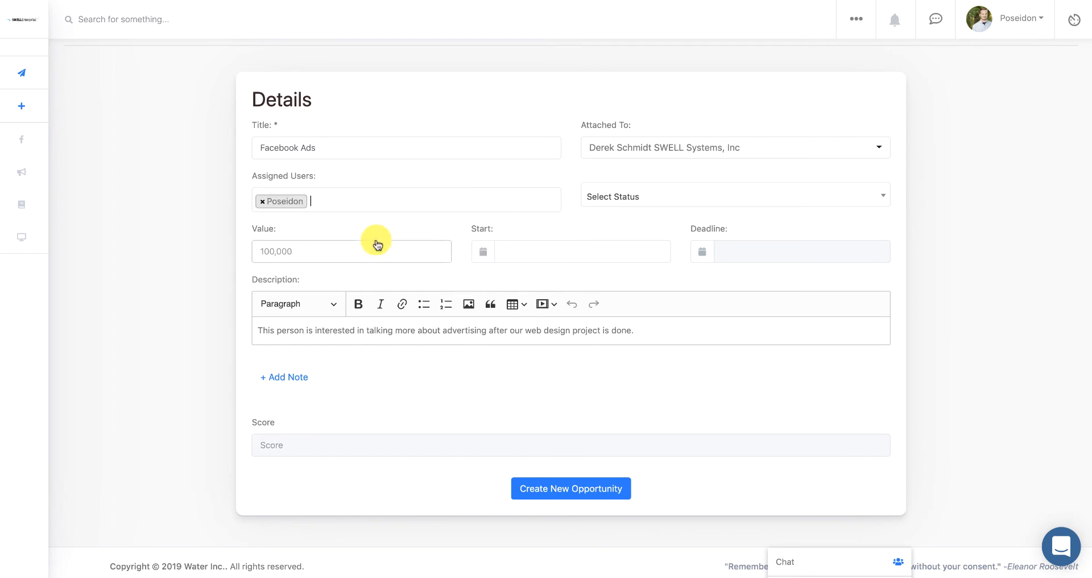
left_click(398, 199)
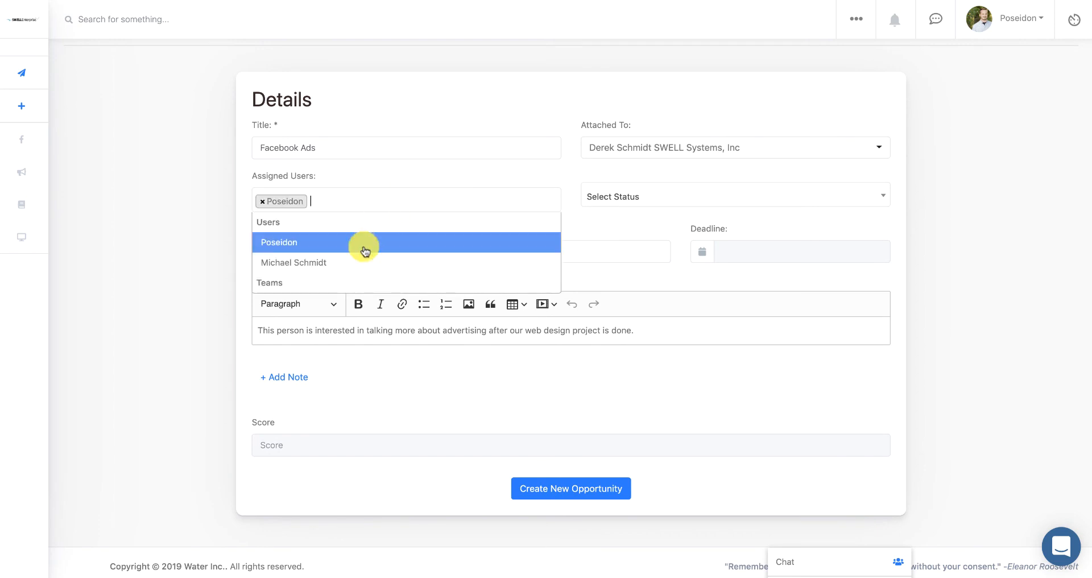
left_click(289, 267)
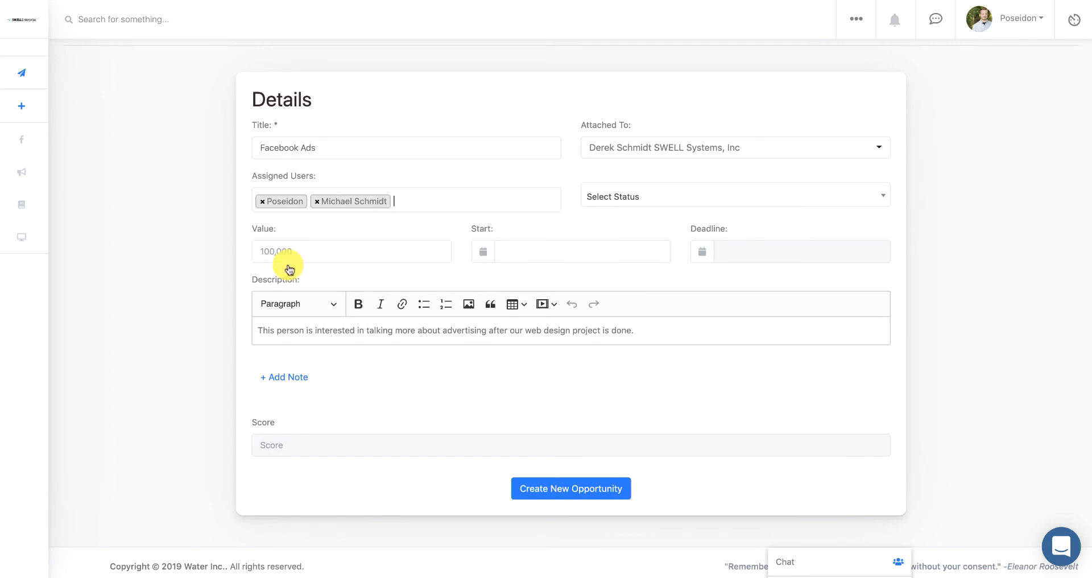
Step: Set the opportunity's status to Onboarding and its value to 500,000
left_click(697, 199)
left_click(632, 261)
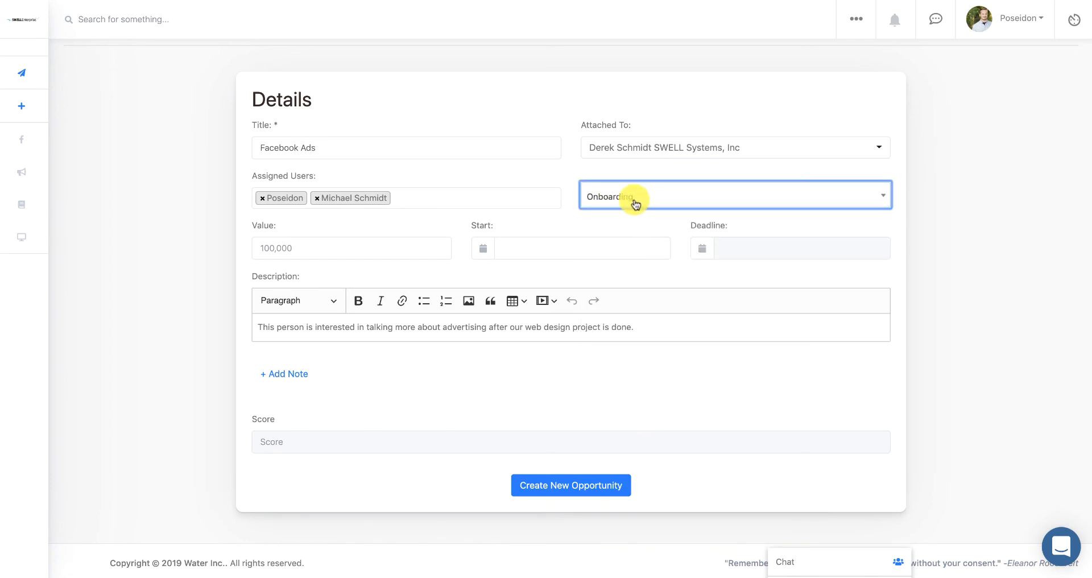
left_click(350, 245)
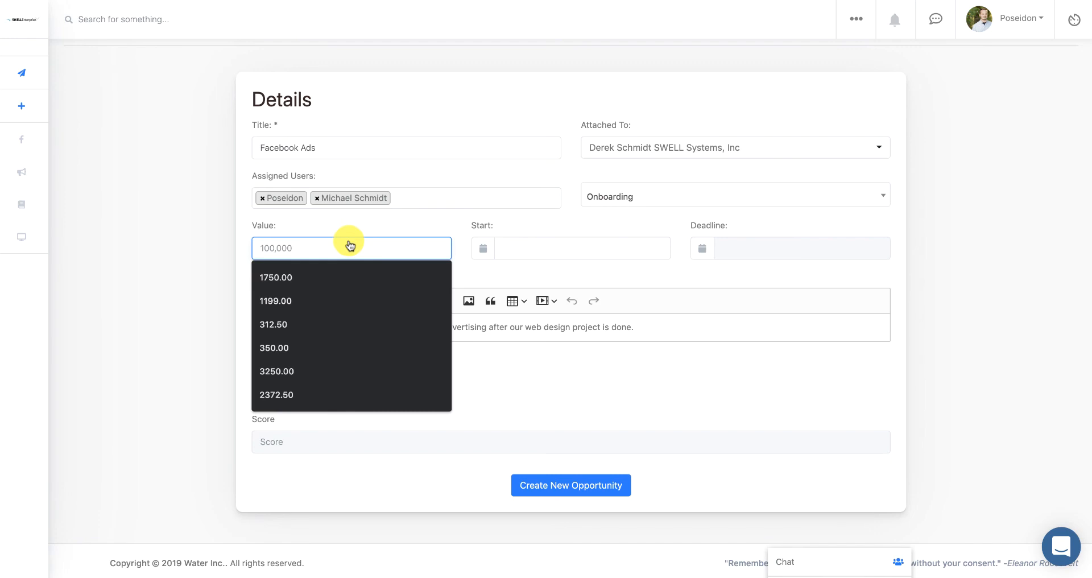
type("500,000")
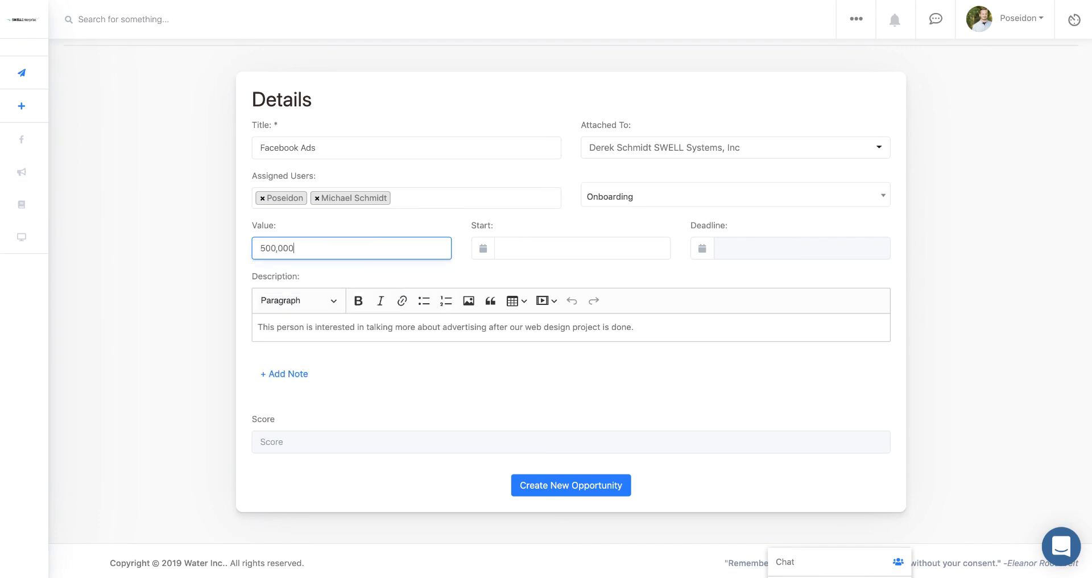
Step: Set both the start date and the deadline of the opportunity to 12/31/2019
left_click(578, 250)
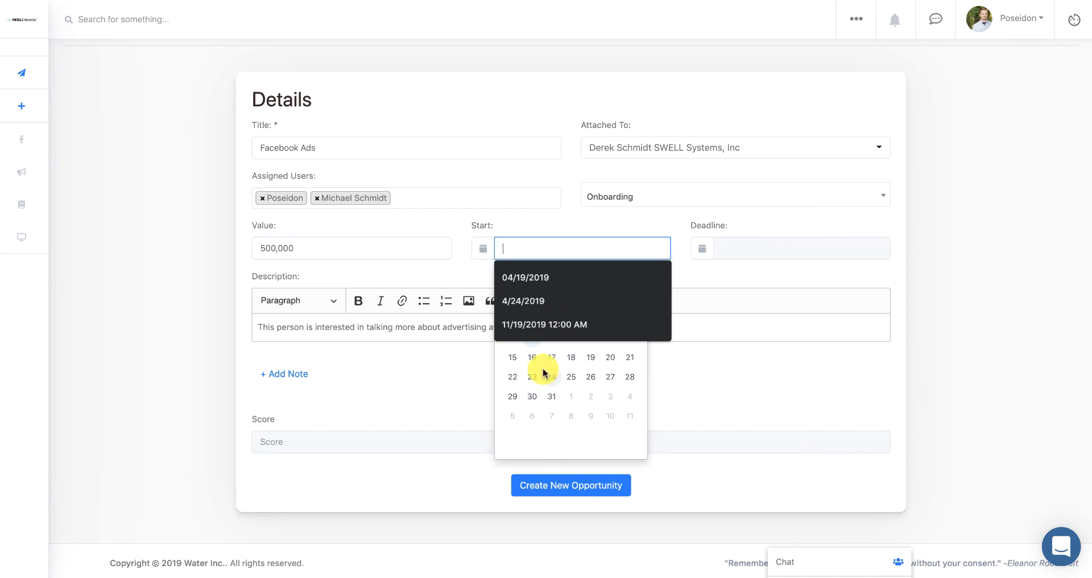
left_click(550, 396)
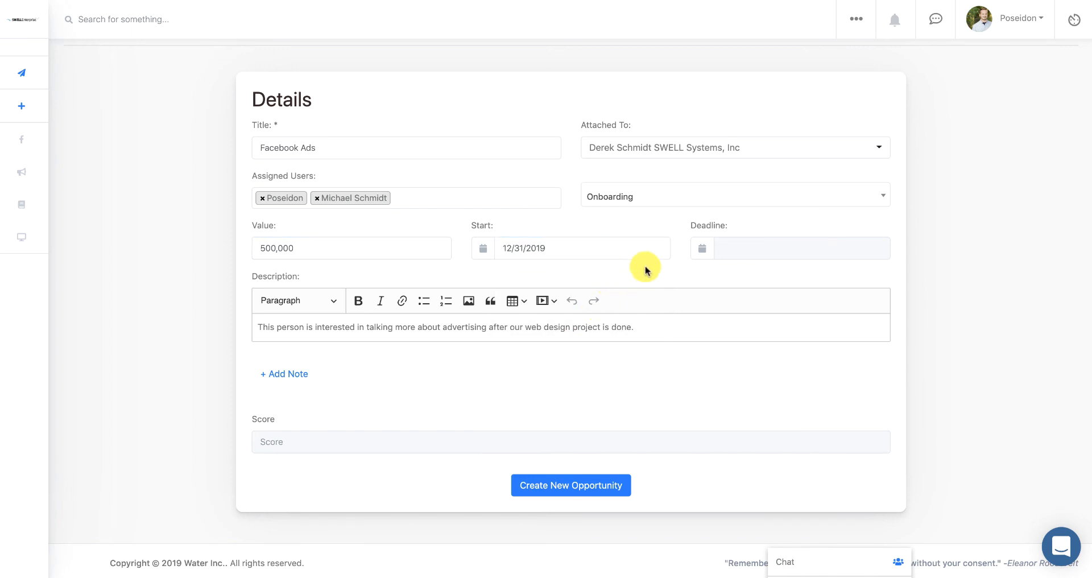
left_click(756, 251)
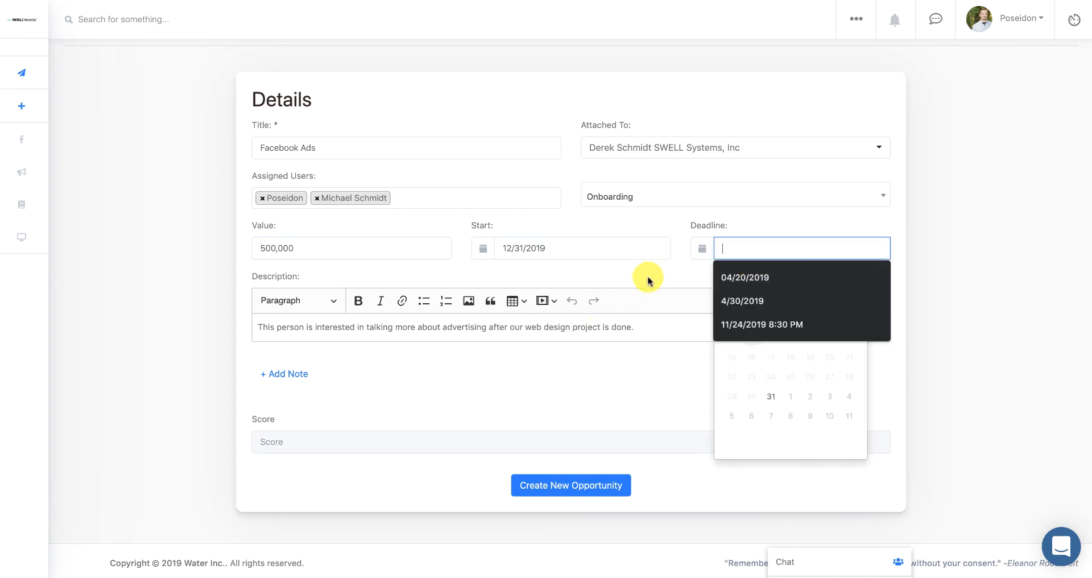
left_click(768, 398)
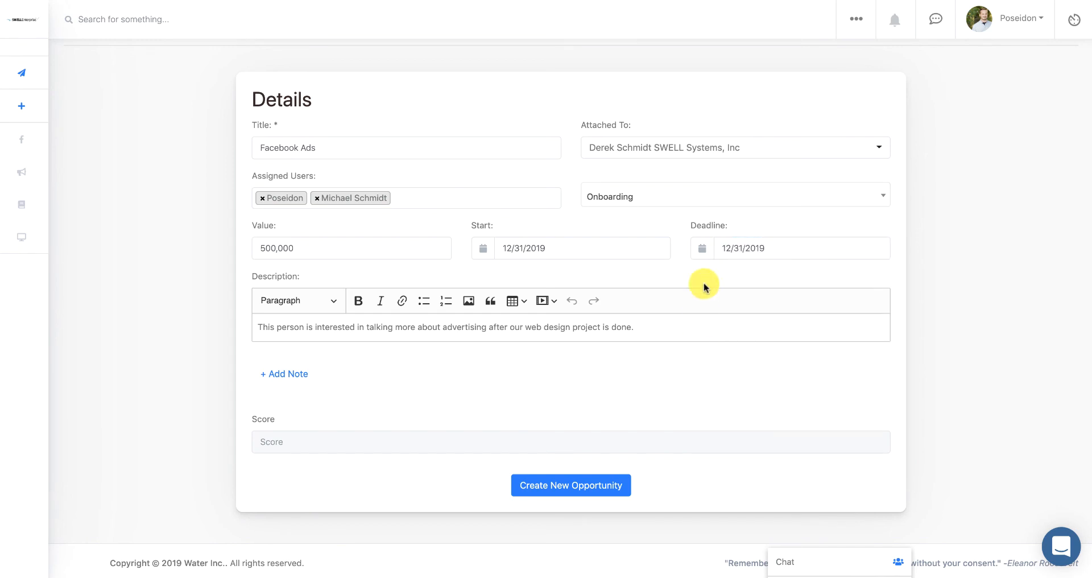
Step: Enter the description "This person is interested in talking more about advertising after our web design project is done." and activate the Score field
left_click(657, 328)
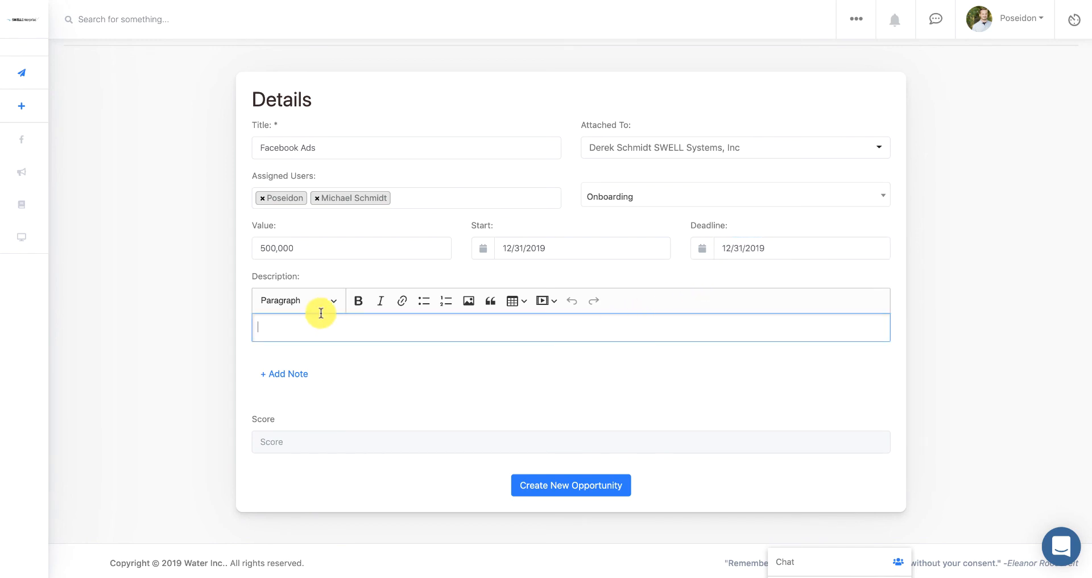
type("This person is interested in talking more about advertising after our web design project is done.")
left_click(283, 380)
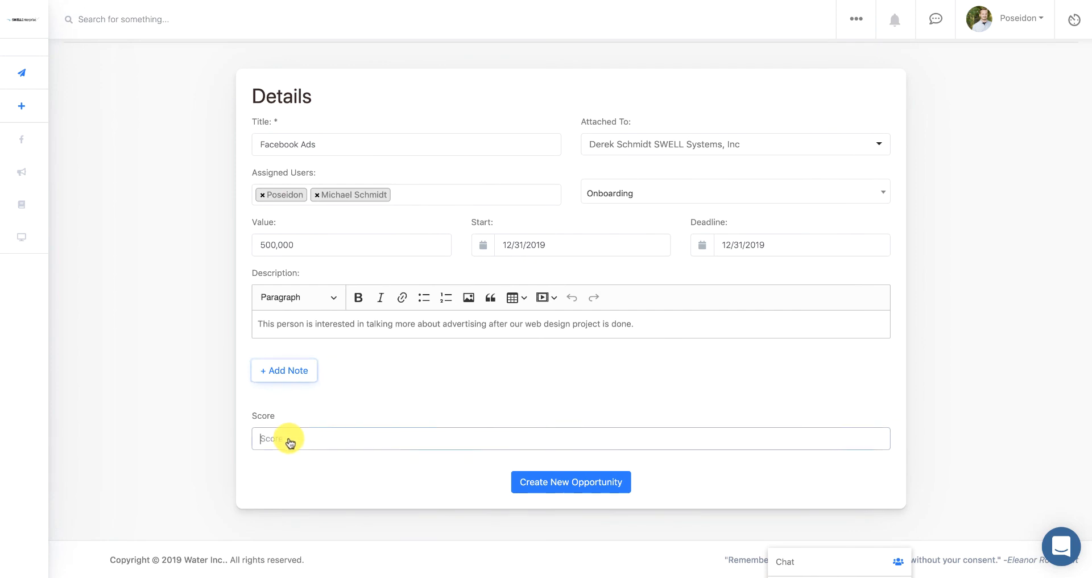
left_click(290, 442)
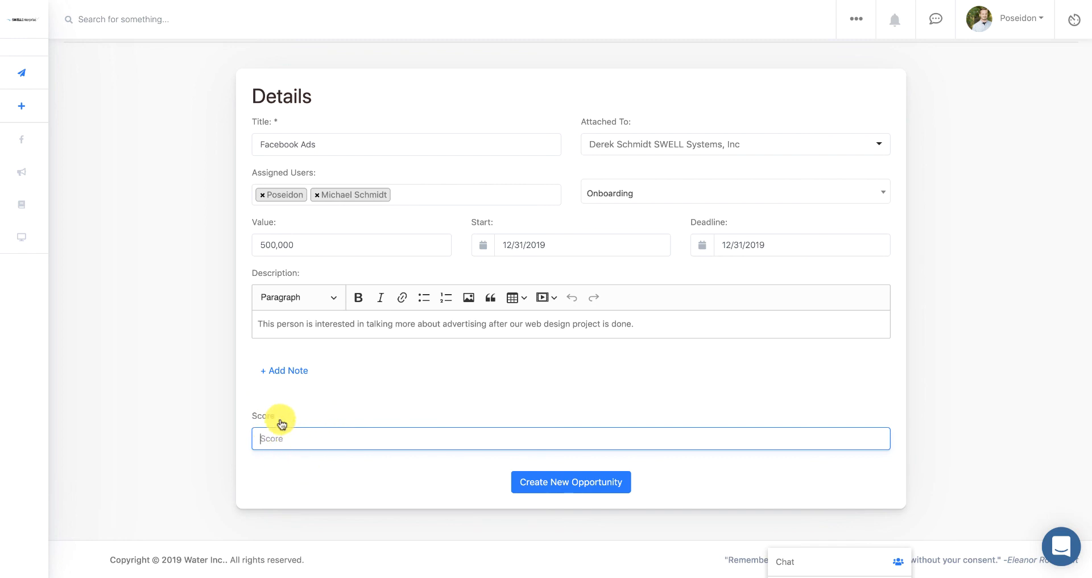
Step: Look up the options for viewing and creating custom fields among the system features
left_click(856, 26)
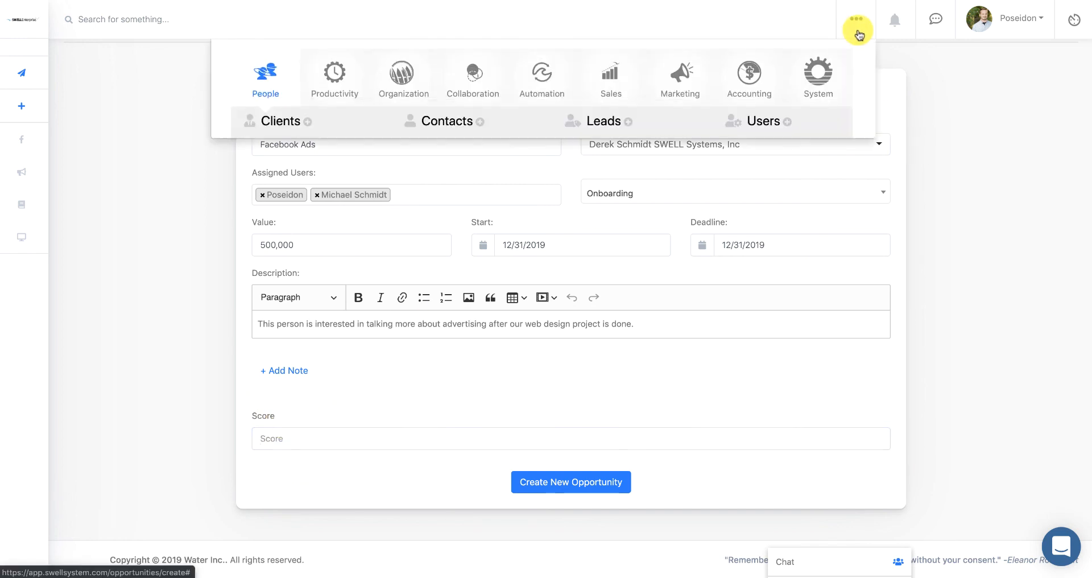
left_click(818, 108)
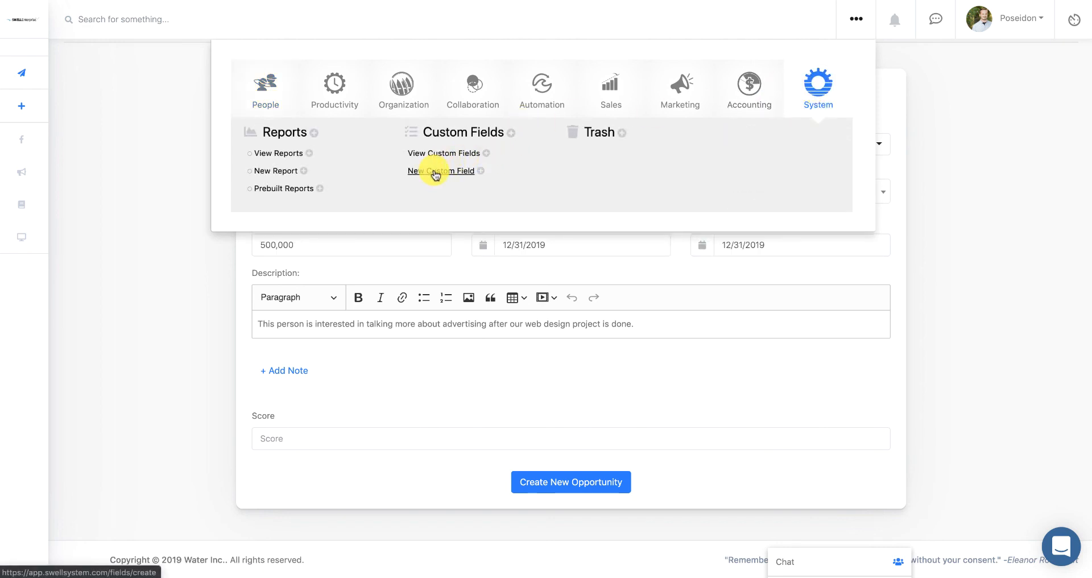
left_click(443, 387)
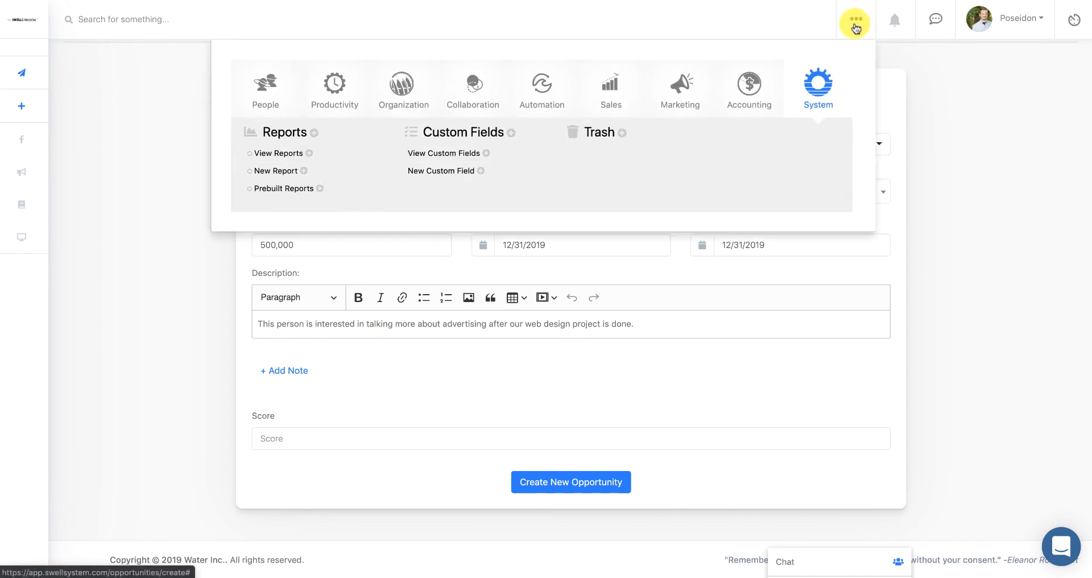
Step: Go back to the opportunities overview through the sales features and open the support messenger
left_click(600, 81)
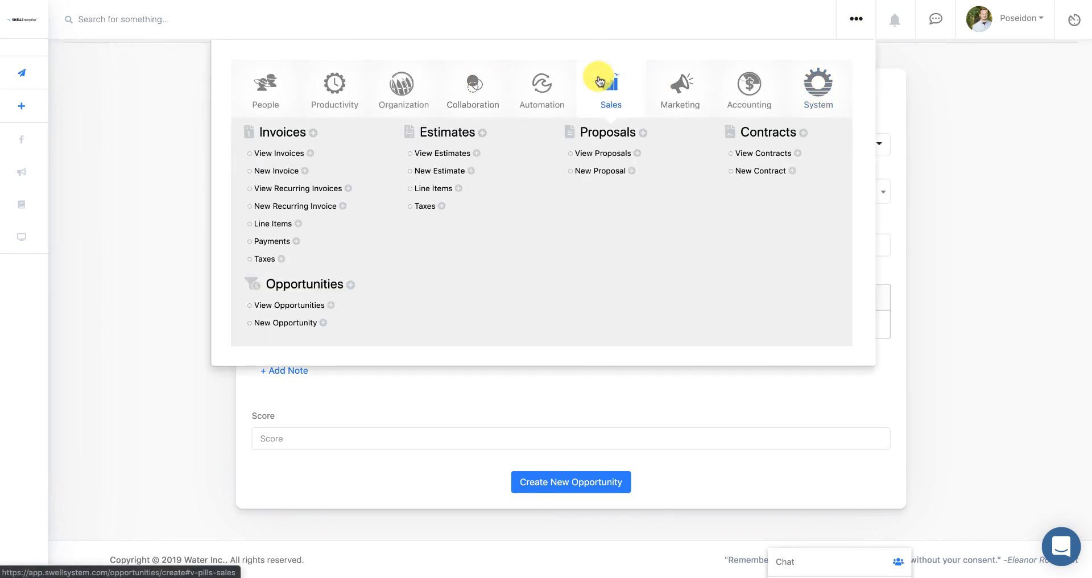
left_click(271, 304)
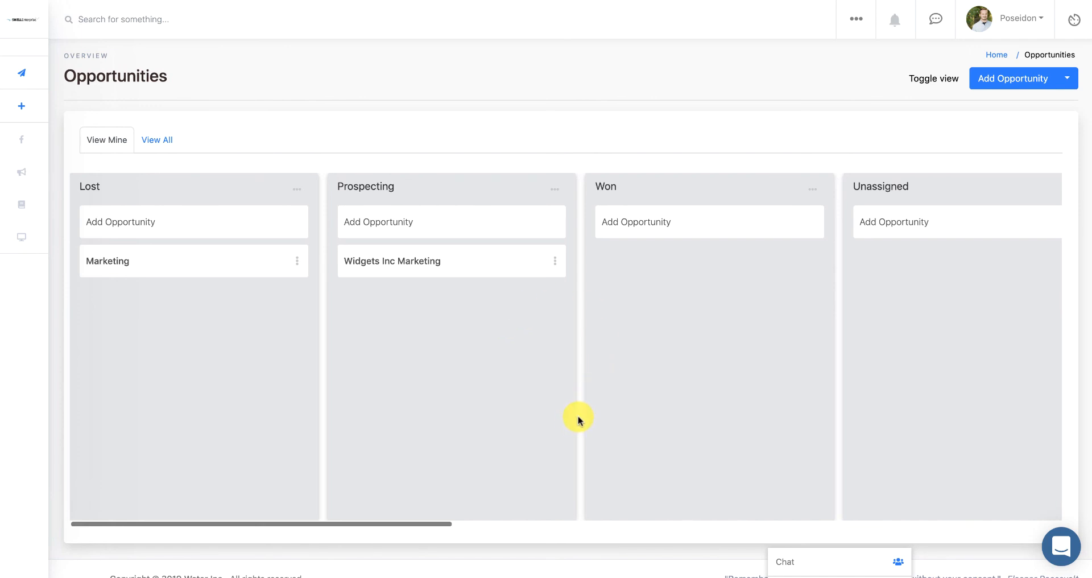
left_click(1058, 549)
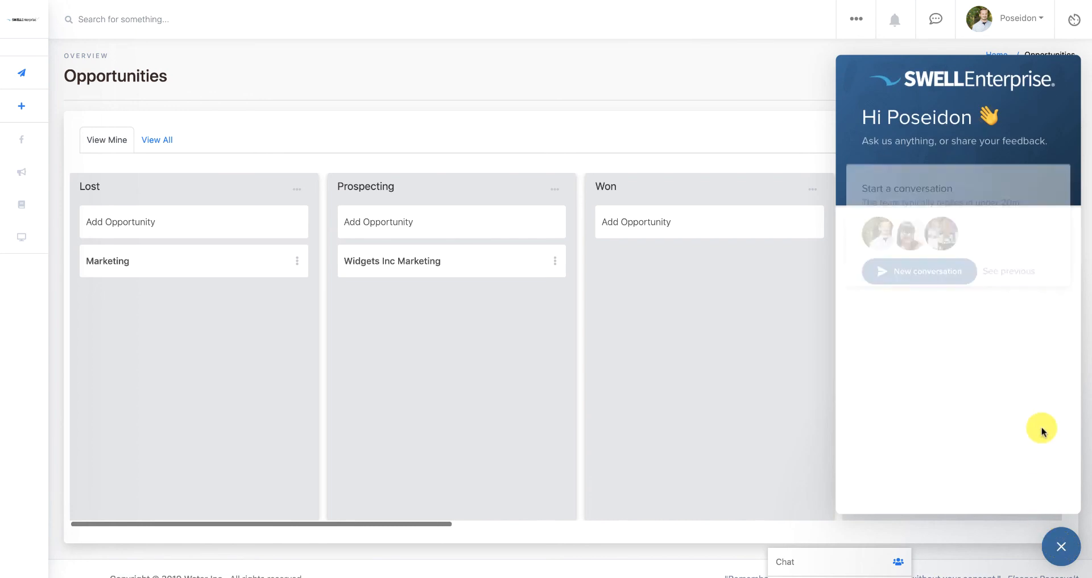